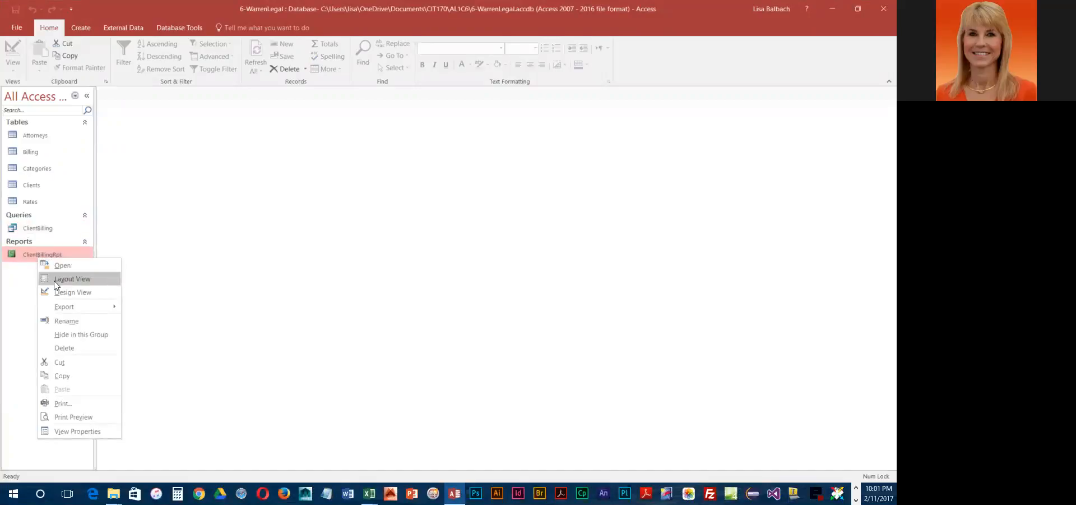
- Open the ClientBillingRpt report in Layout View and add a text box column directly after the Total column
left_click(72, 279)
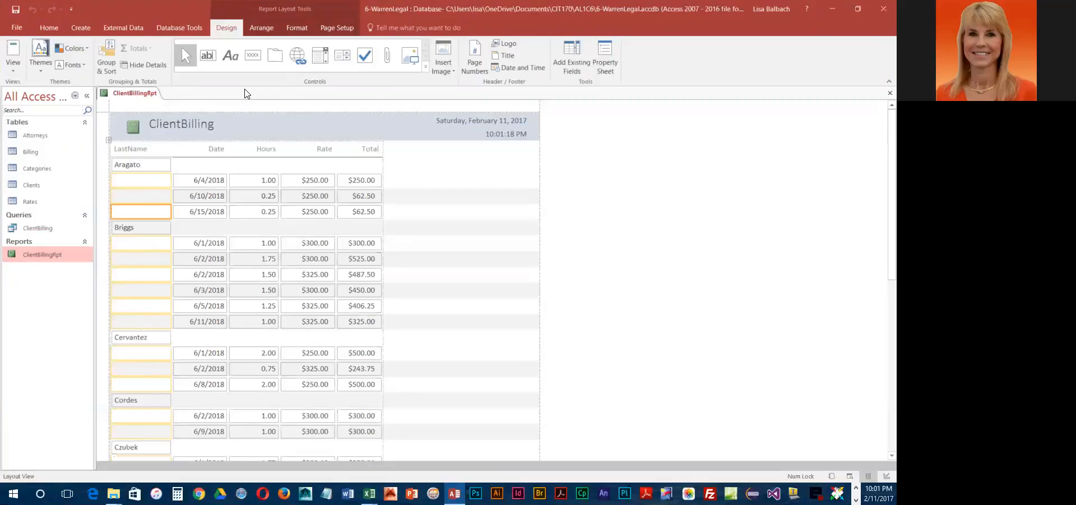
left_click(207, 61)
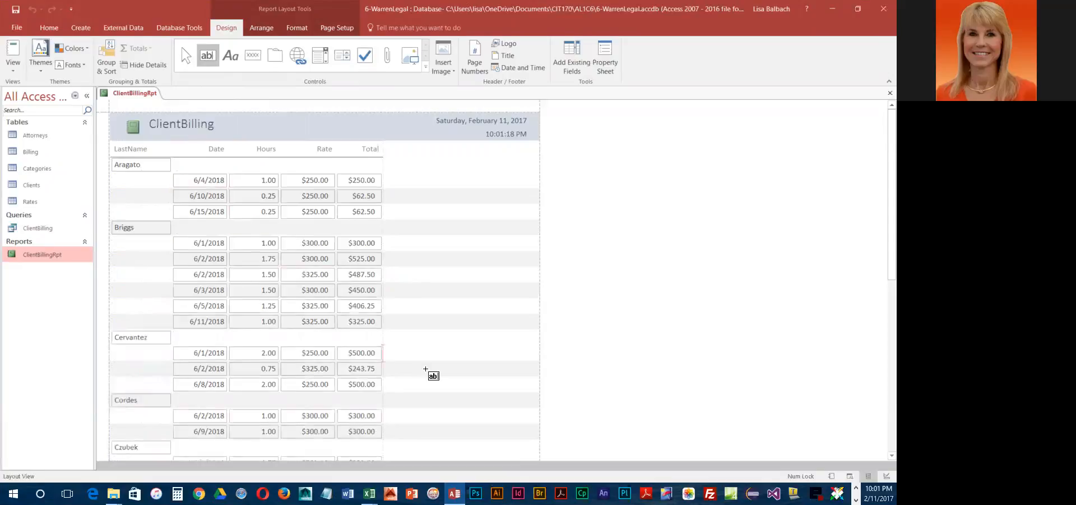
left_click(382, 148)
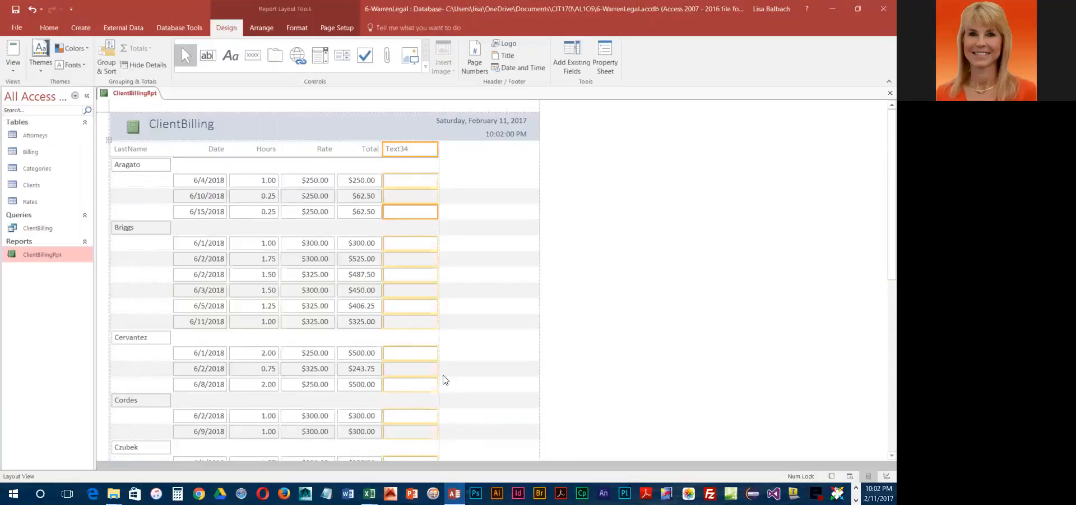
- Change the new column's heading label to "Total + 9% Tax"
left_click(407, 149)
left_click_drag(409, 148, 386, 148)
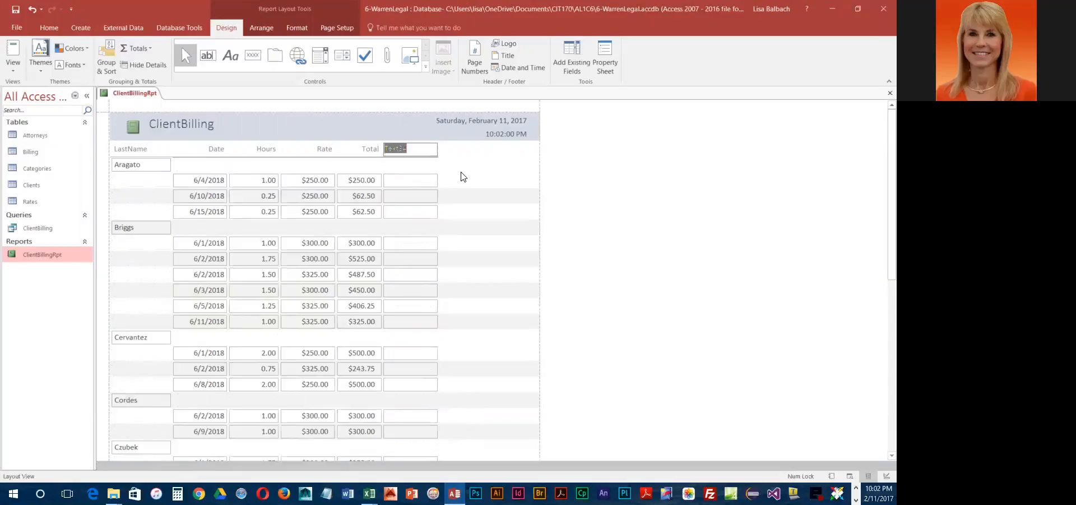
key("Delete")
type("Total + 9% TAx")
key("Return")
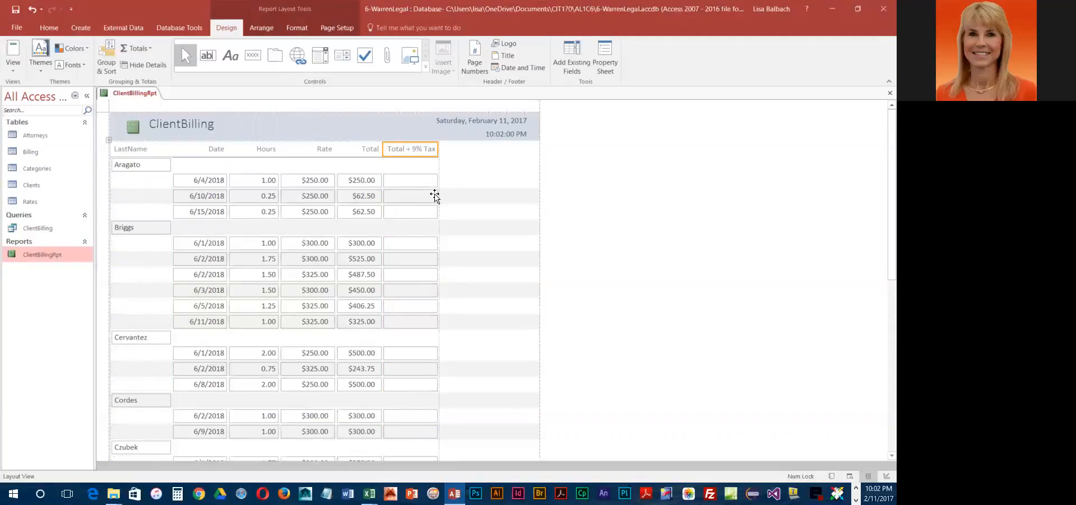
- Set the control source of the text box under the Total + 9% Tax heading to =[Total]*1.09
left_click(410, 180)
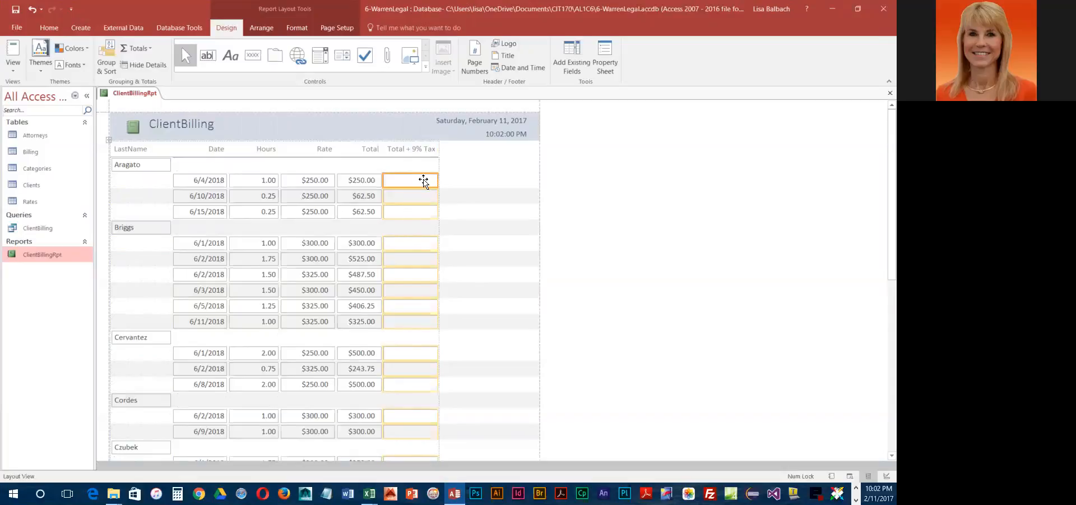
left_click(605, 58)
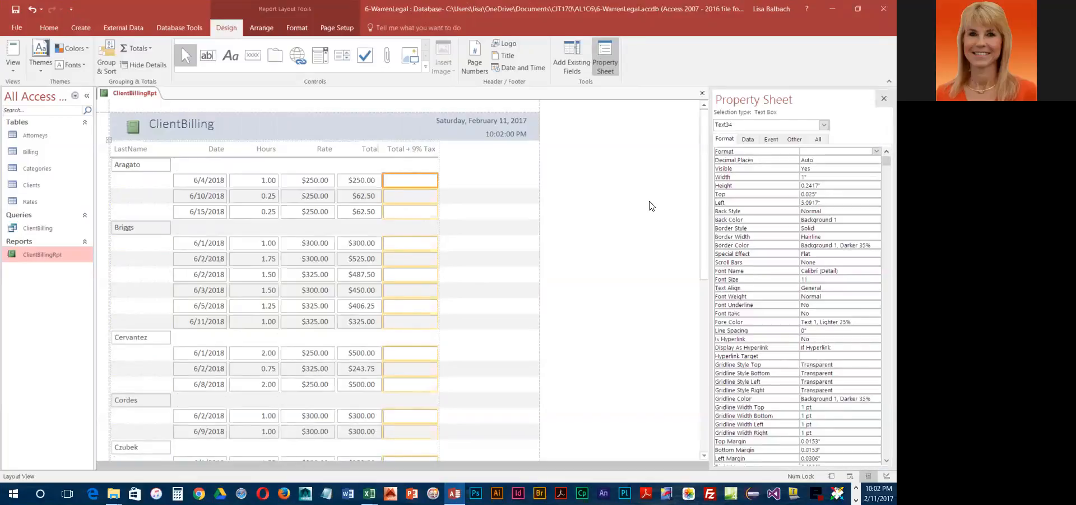
left_click(749, 140)
left_click(808, 152)
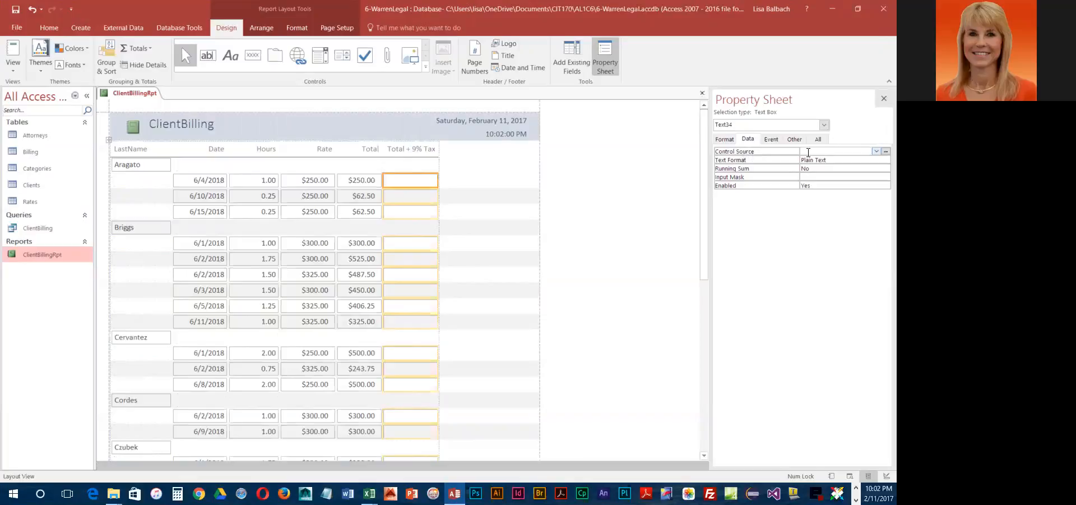
left_click(809, 152)
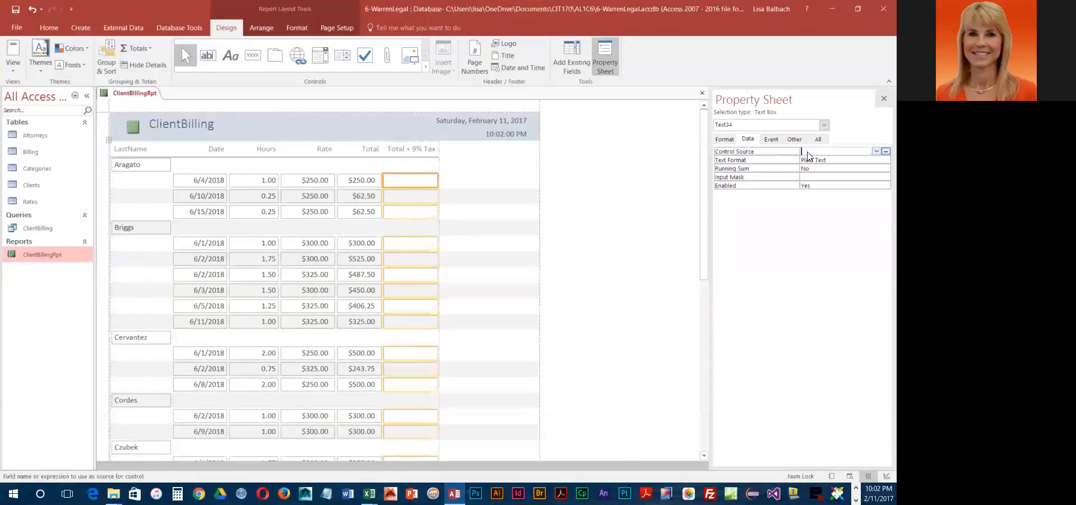
type("=[Total")
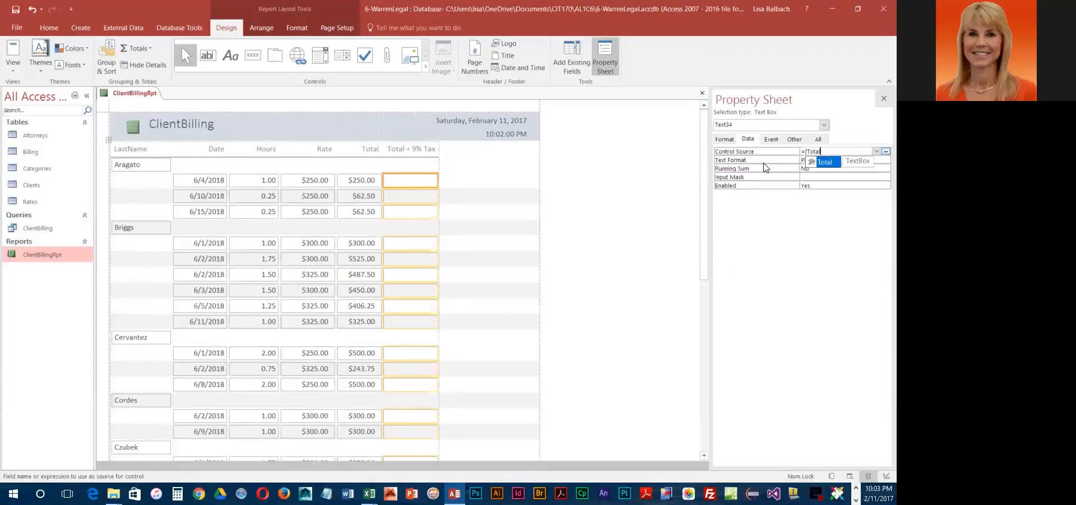
left_click(824, 162)
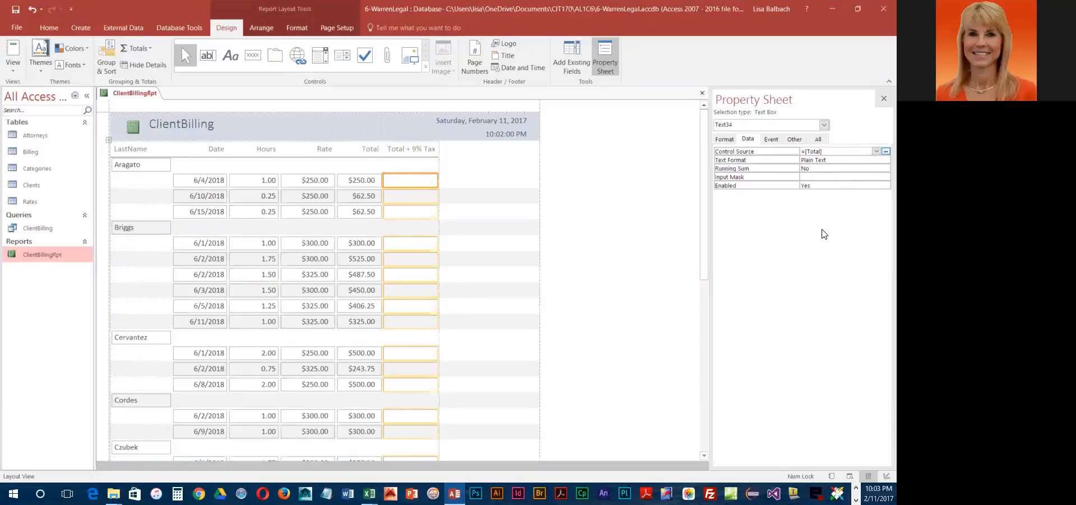
type("*1.09")
key("Return")
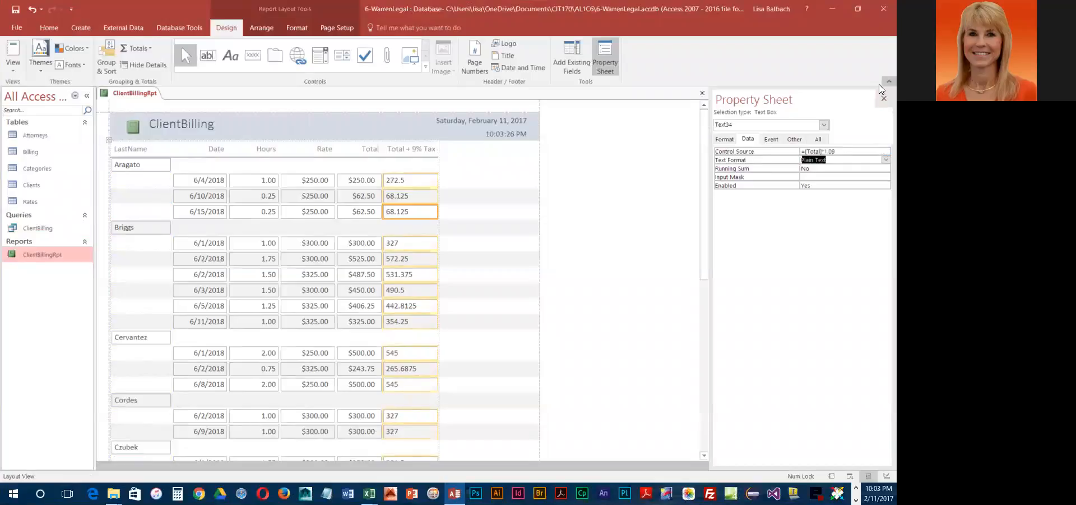
left_click(883, 99)
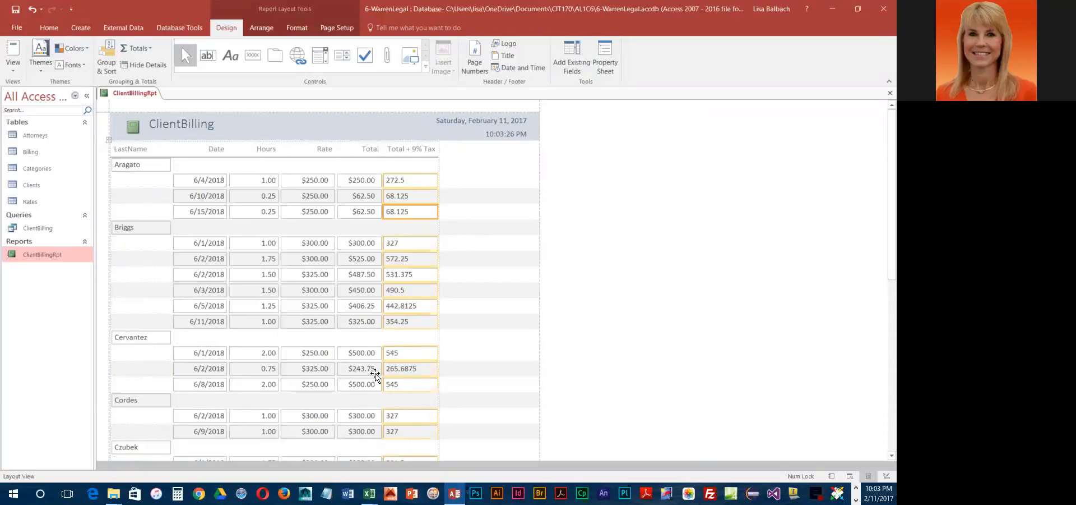
- Format the Total + 9% Tax values as Currency and save the report
left_click(299, 28)
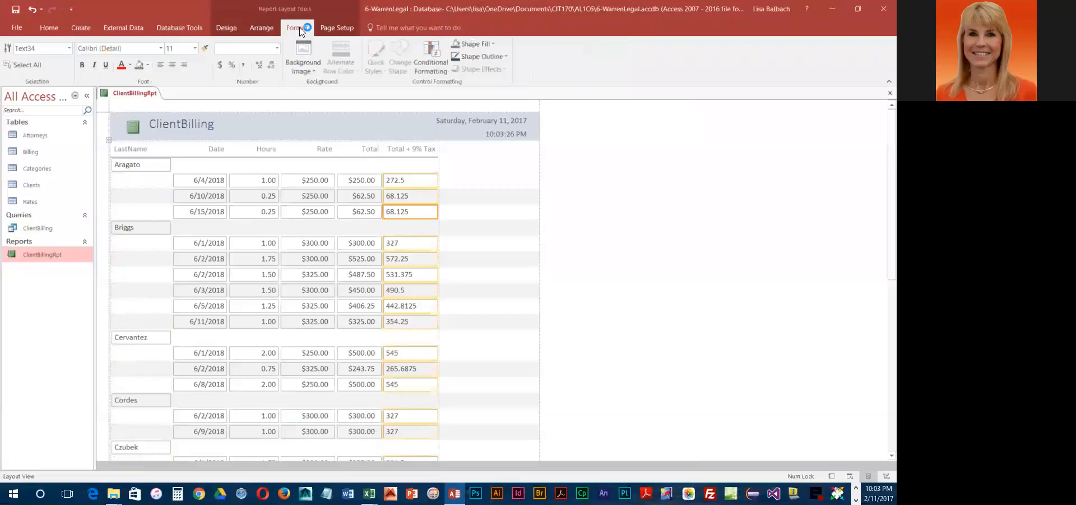
left_click(221, 65)
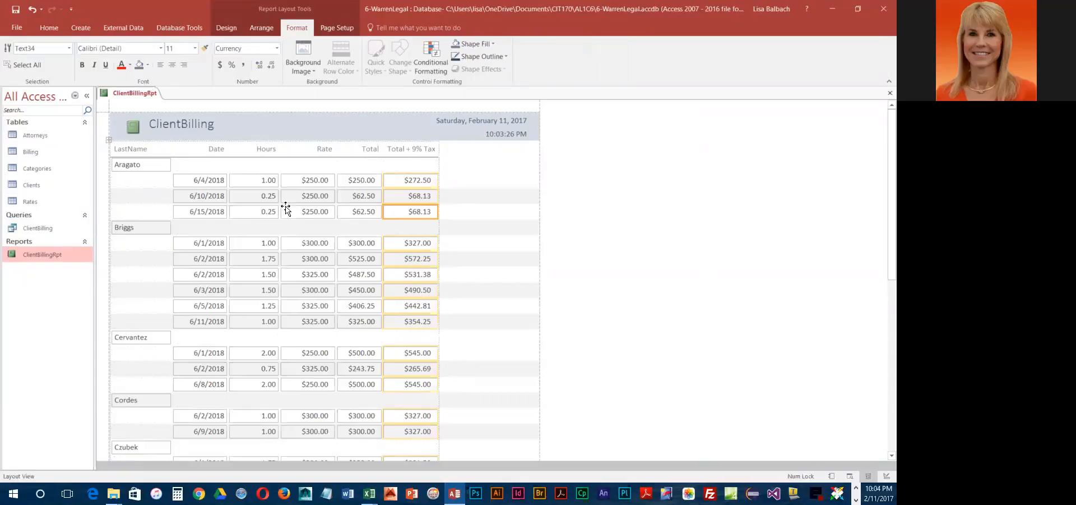
left_click(18, 11)
- Preview the report as it prints and examine the tax column on pages 1 and 2
left_click(227, 28)
left_click(14, 67)
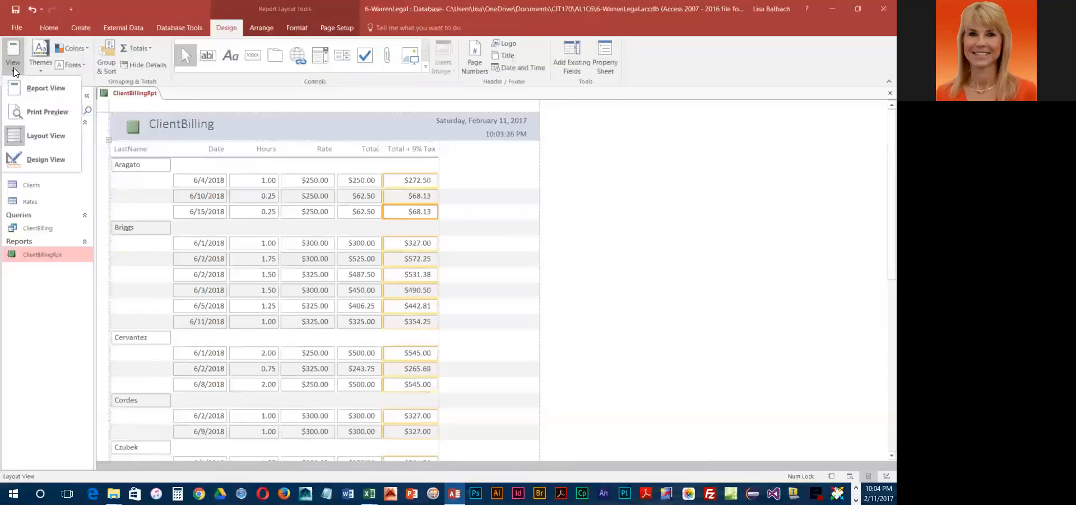
left_click(33, 111)
scroll(469, 344, "down", 5)
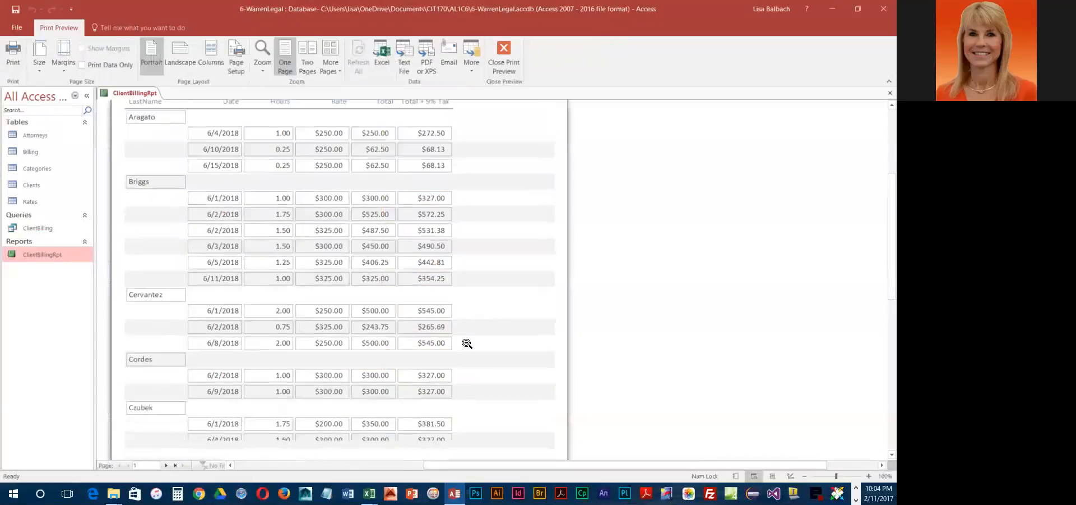
scroll(456, 363, "down", 5)
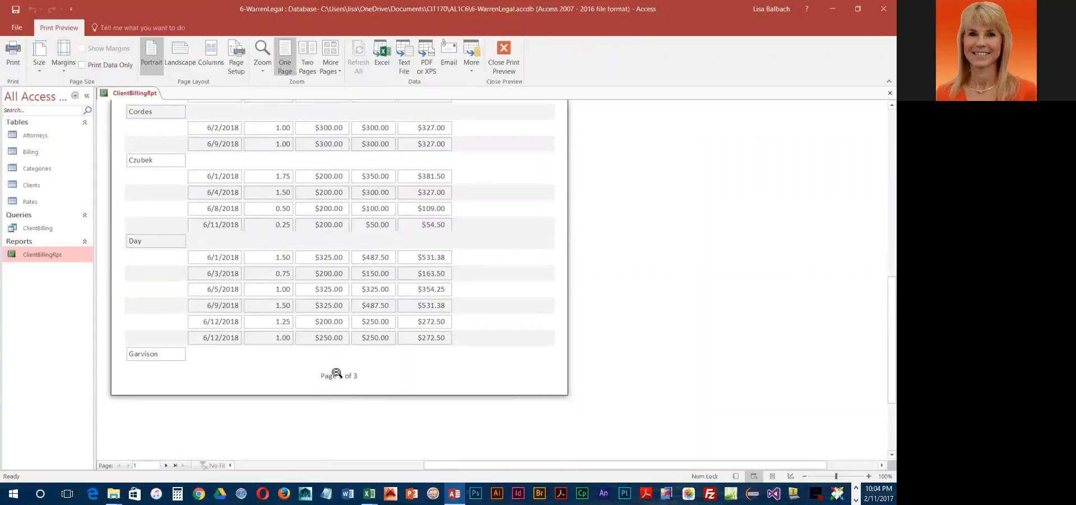
left_click(166, 465)
scroll(245, 377, "up", 10)
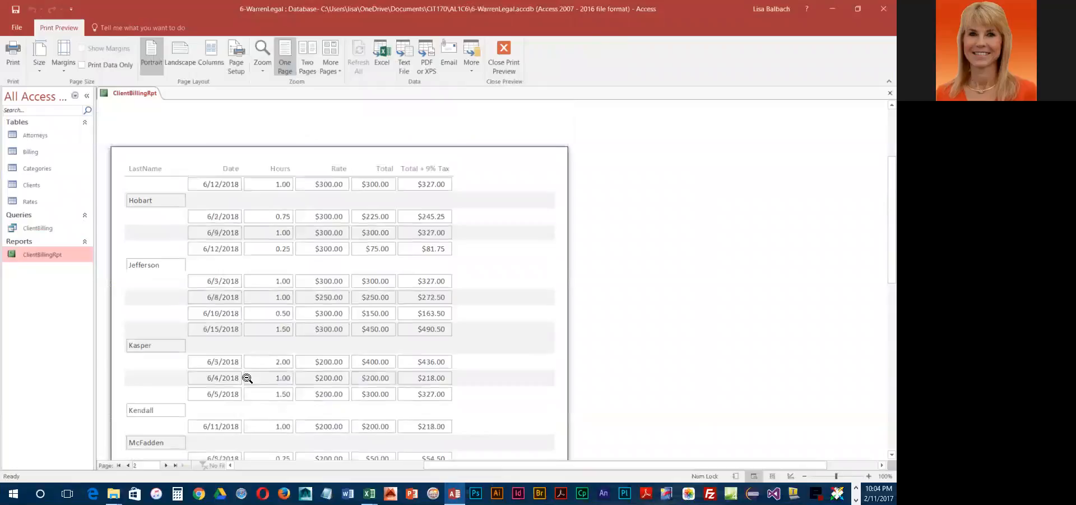
scroll(248, 378, "down", 1)
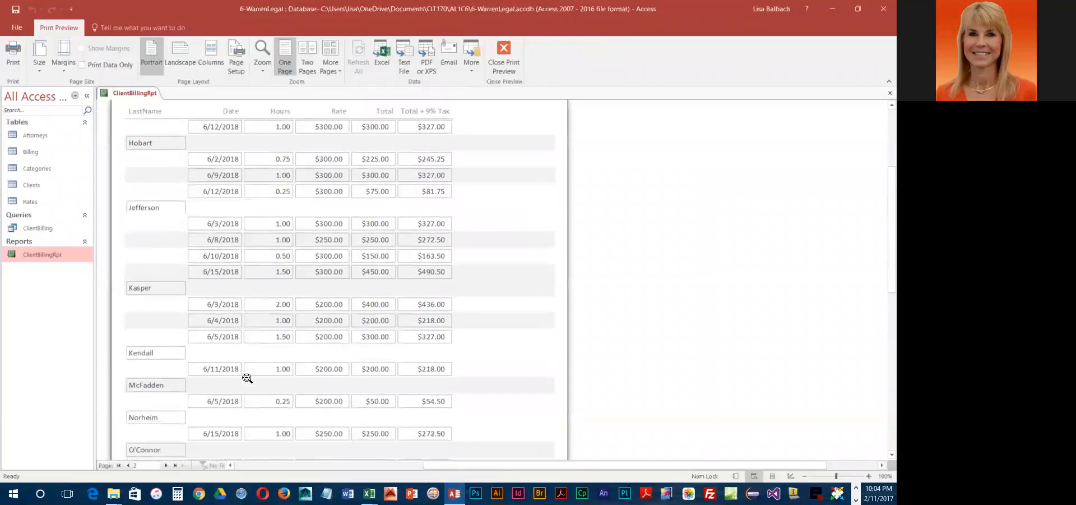
- Leave the print preview and close the ClientBillingRpt report
left_click(504, 55)
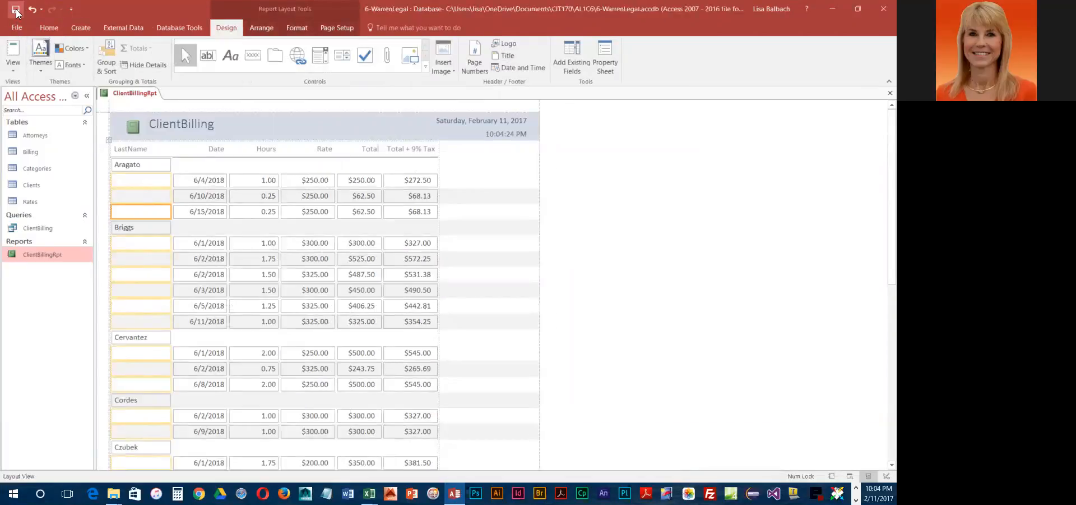
right_click(149, 95)
left_click(168, 112)
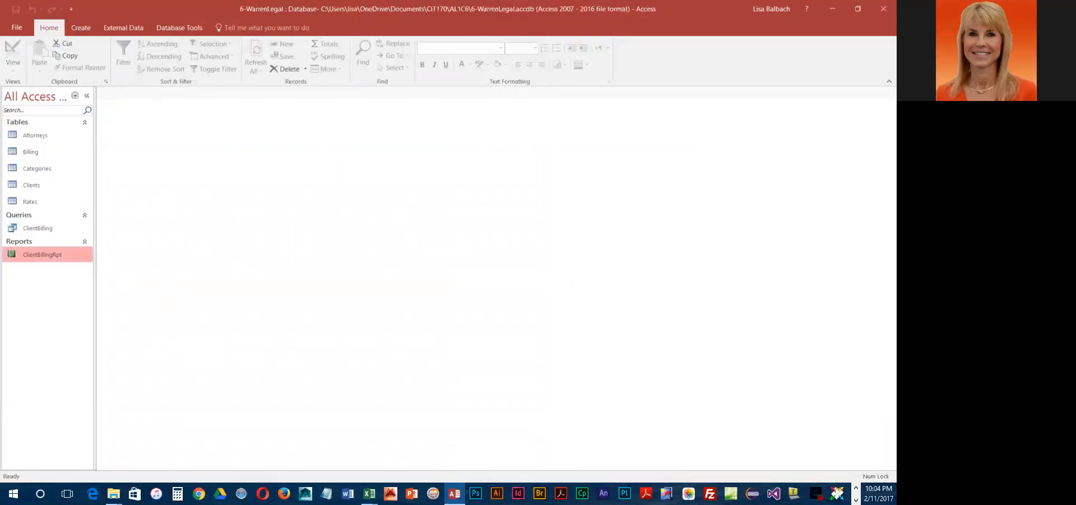